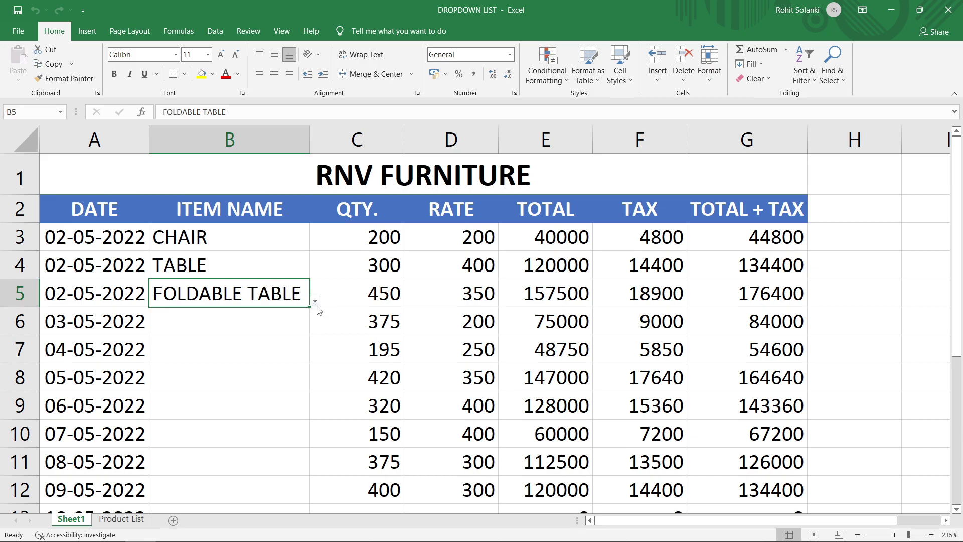
- Open B5's Item Name dropdown to view the six products, then close it without changing B5
left_click(316, 301)
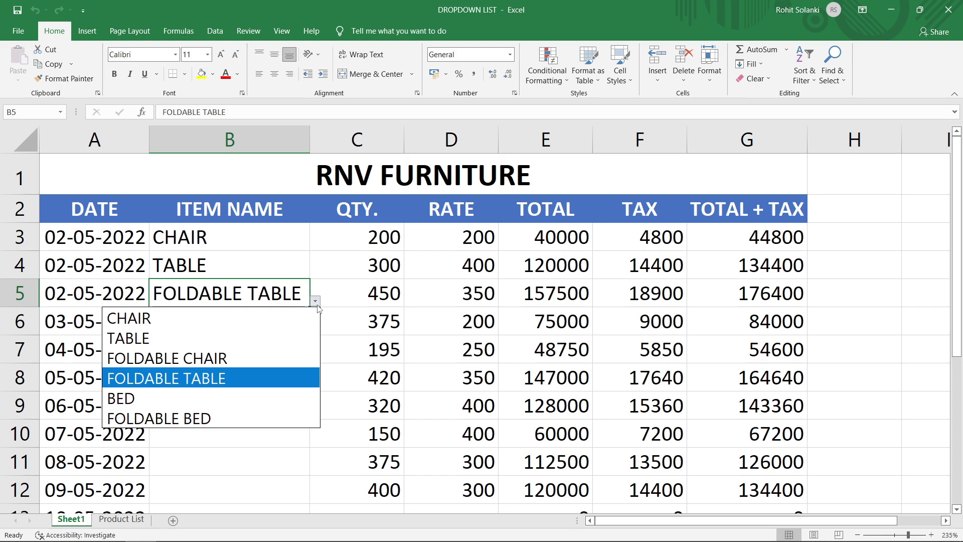
key("Return")
left_click(123, 520)
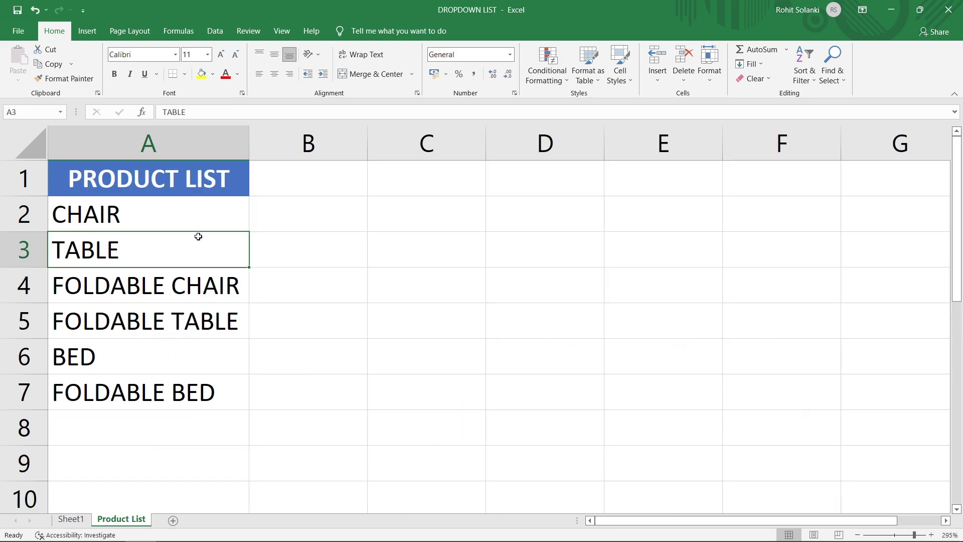
left_click_drag(198, 218, 181, 387)
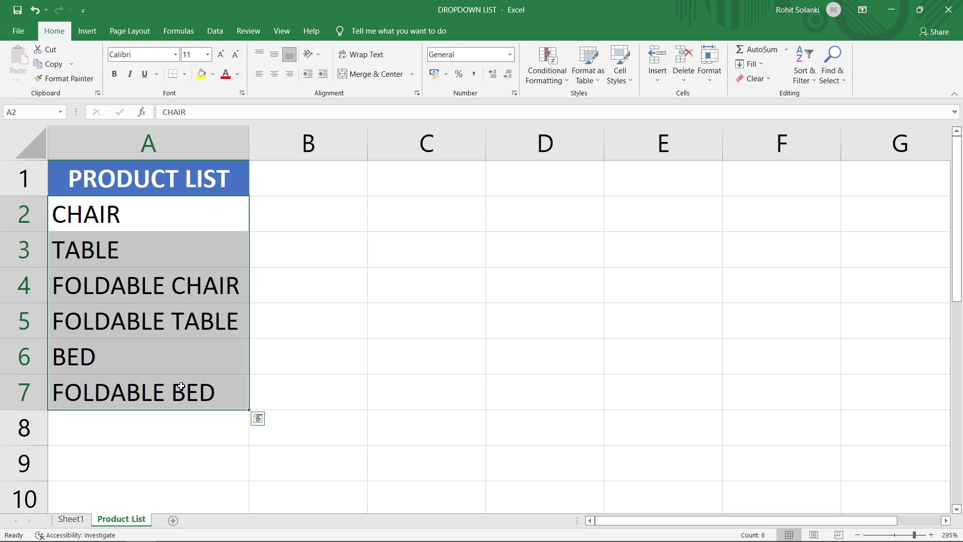
left_click(71, 520)
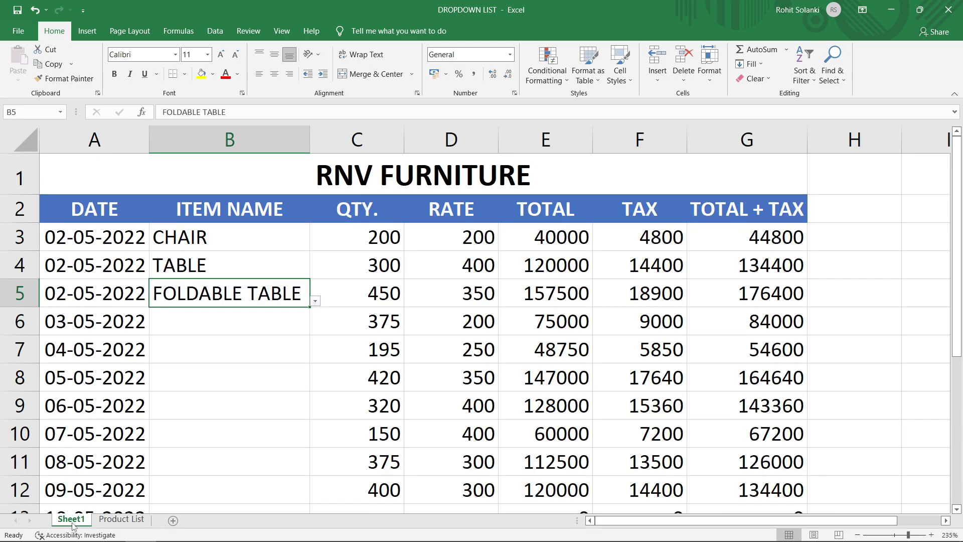
left_click(316, 301)
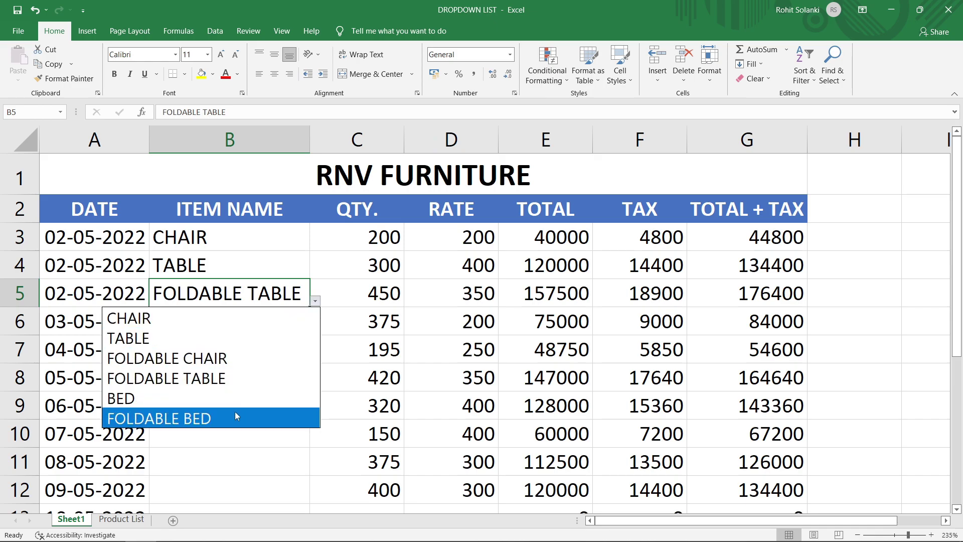
left_click(128, 519)
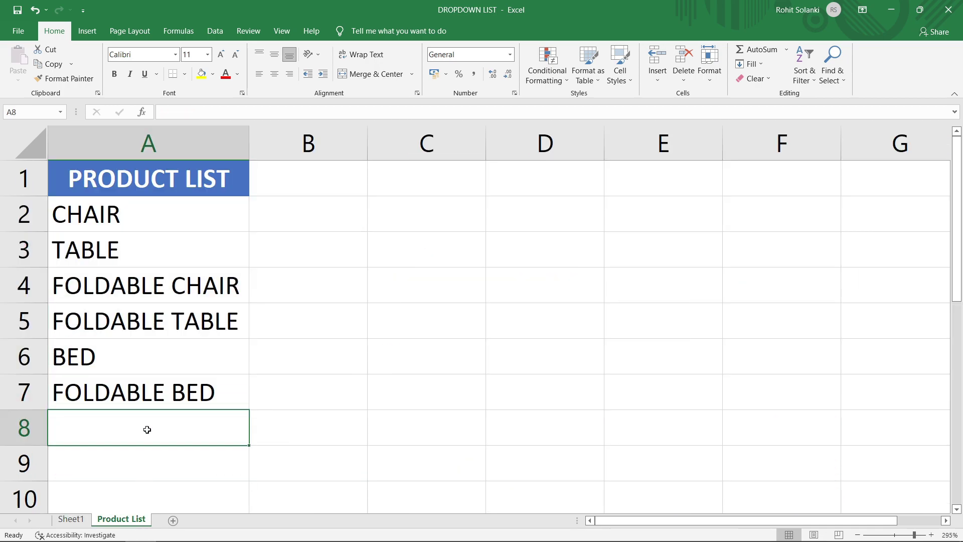
left_click(147, 431)
left_click(143, 462)
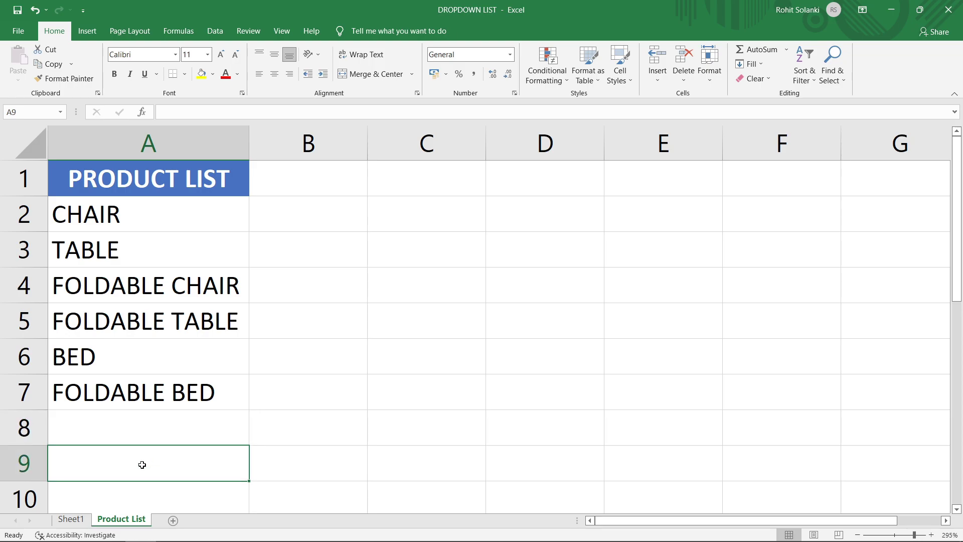
left_click(131, 490)
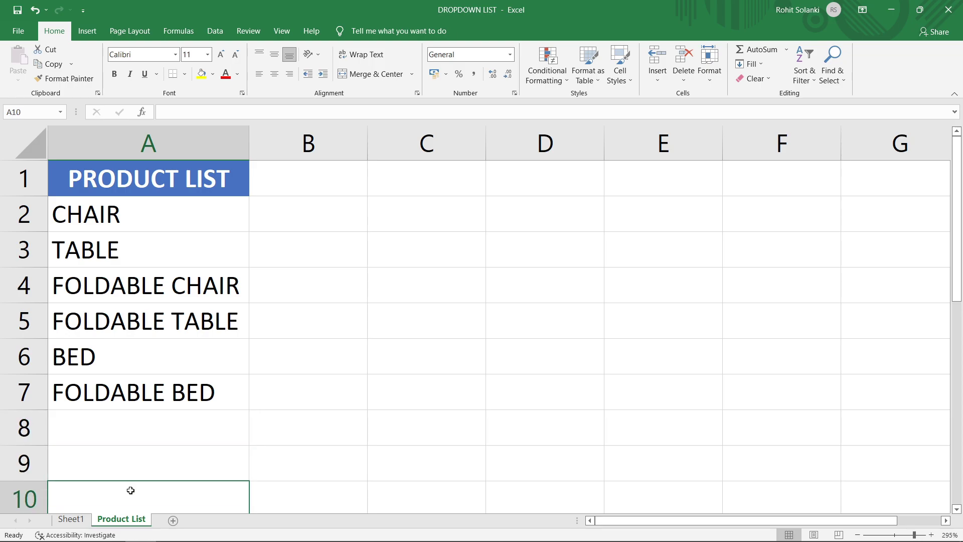
left_click(139, 425)
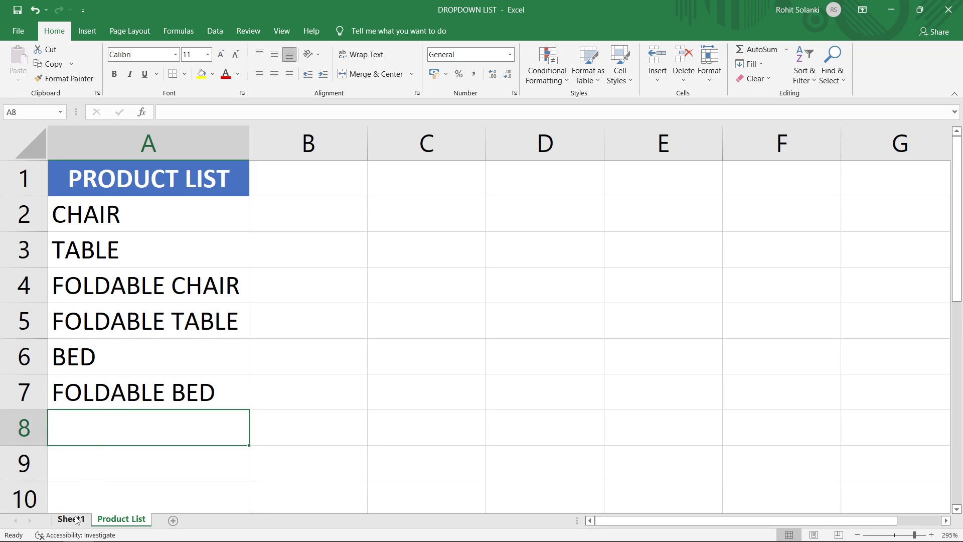
left_click(70, 520)
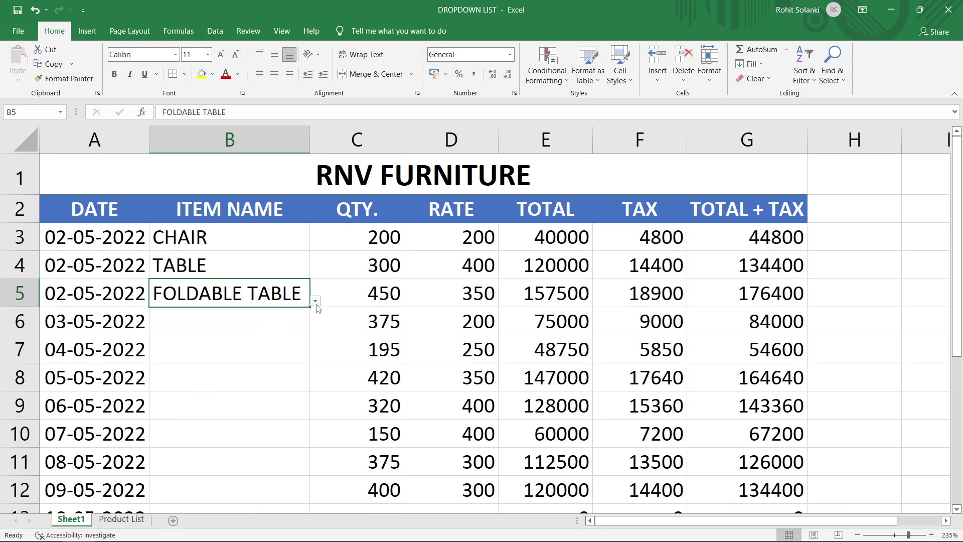
left_click(315, 301)
left_click(316, 304)
- Convert the Product List range A1:A7 into a table with a header row
left_click(107, 522)
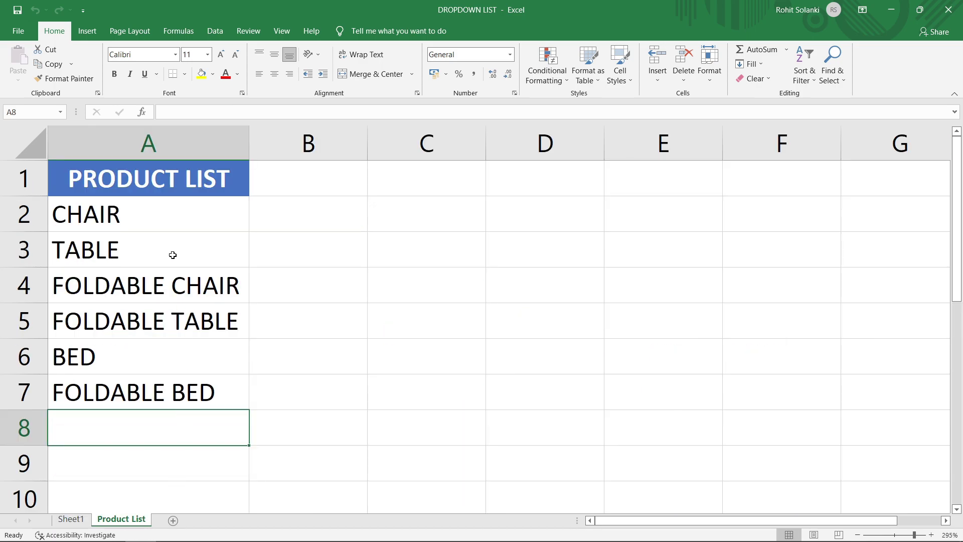
left_click(175, 227)
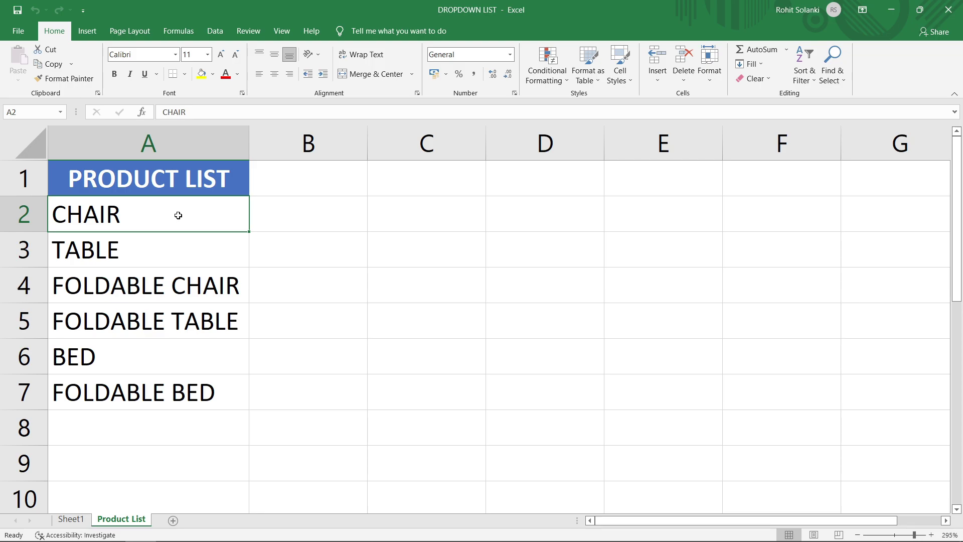
left_click_drag(174, 182, 166, 397)
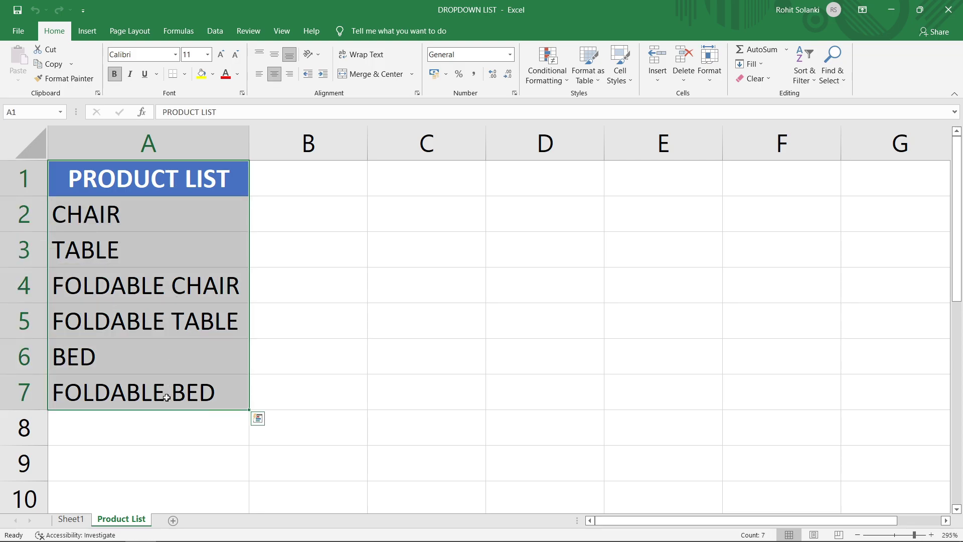
key("ctrl+t")
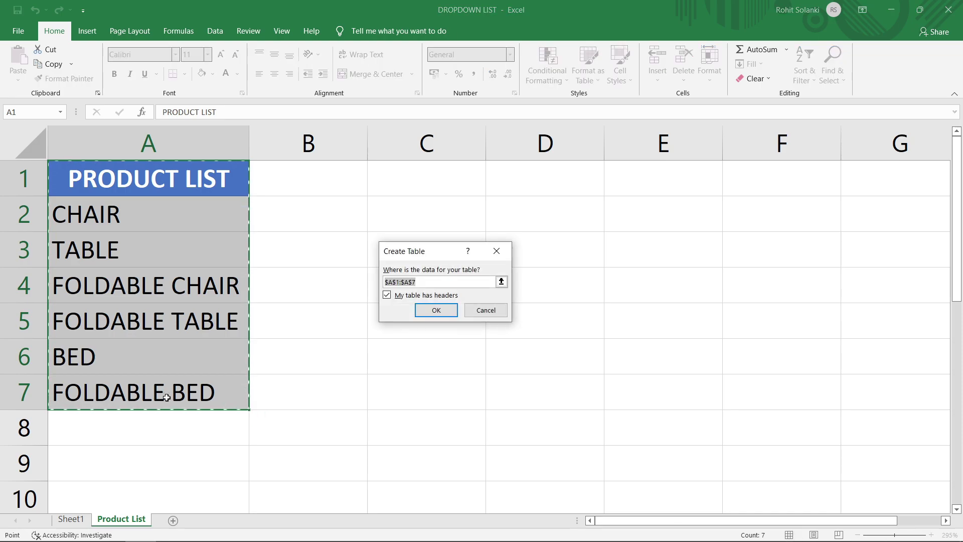
left_click(422, 311)
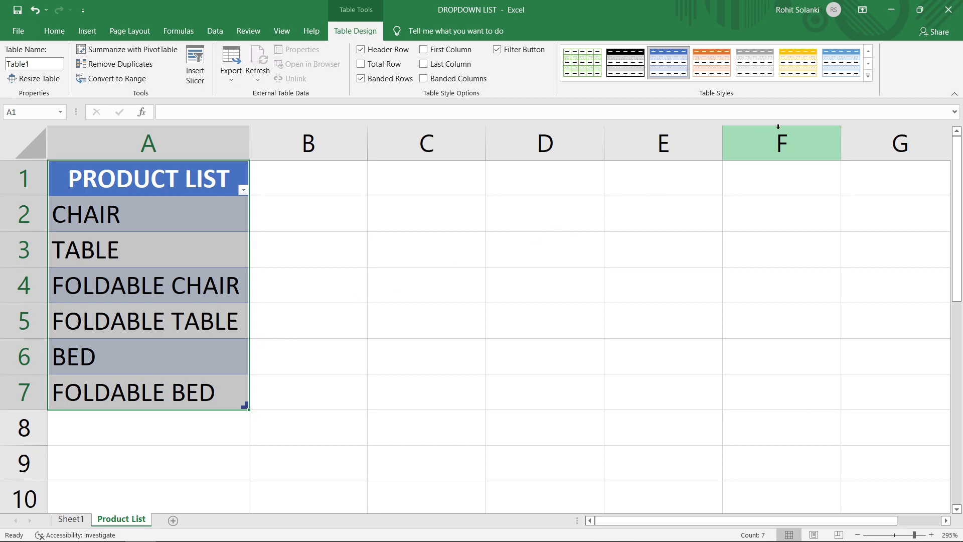
- Clear the table style so the product table has no banded colouring
left_click(868, 76)
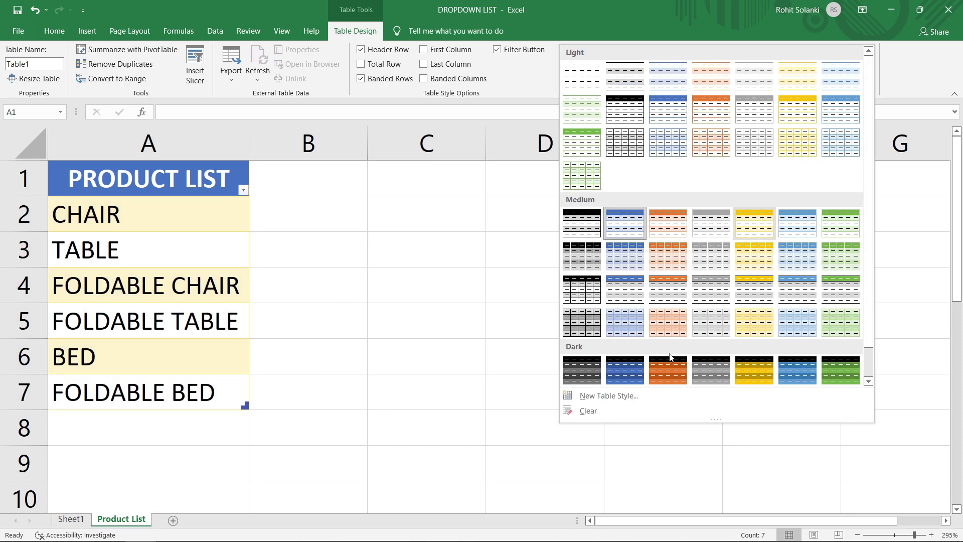
left_click(583, 411)
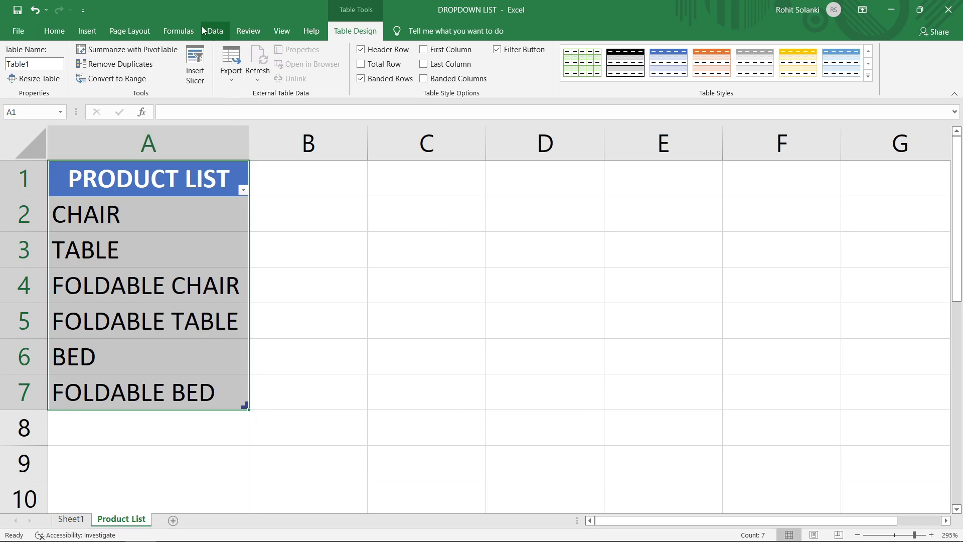
left_click(184, 31)
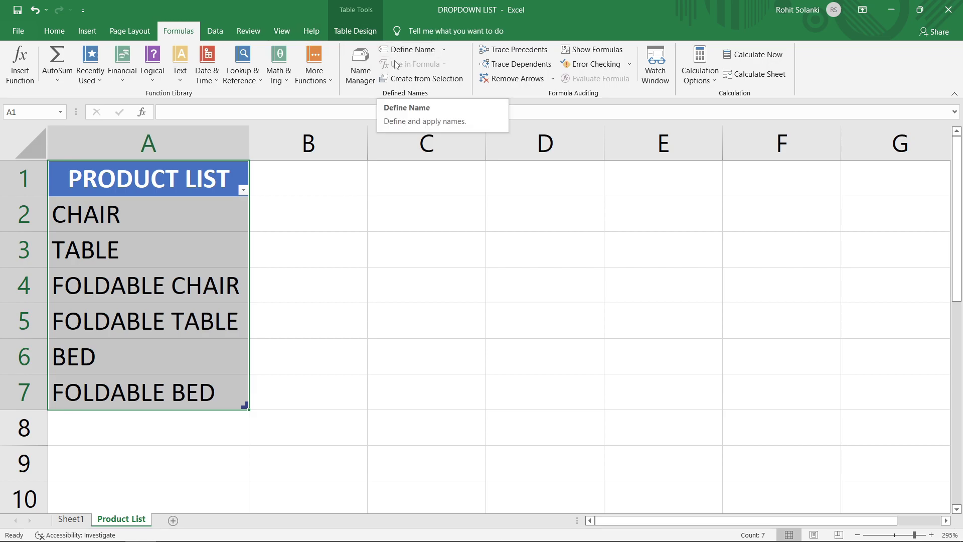
- In Name Manager, edit the PRODUCT_LIST name and delete its old reference
left_click(366, 80)
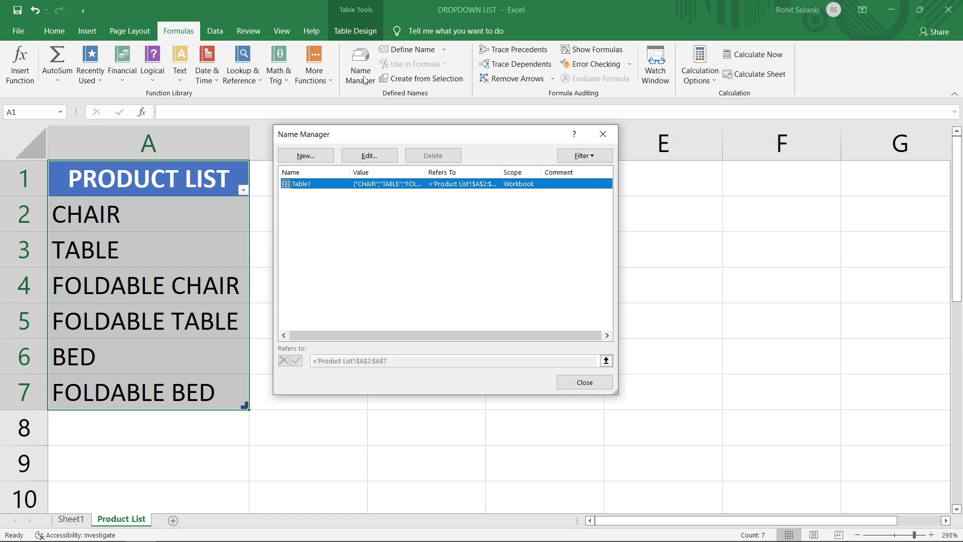
left_click(319, 156)
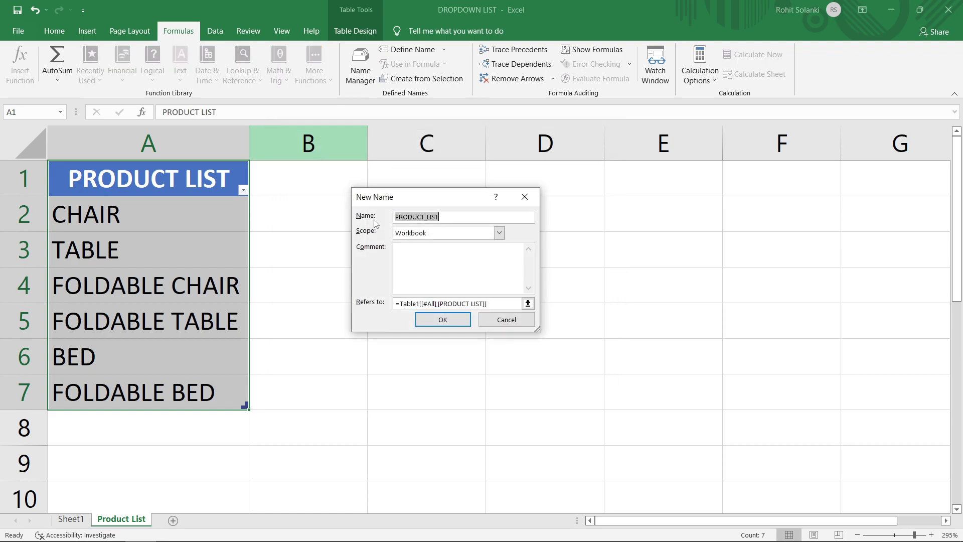
left_click(454, 220)
left_click(499, 303)
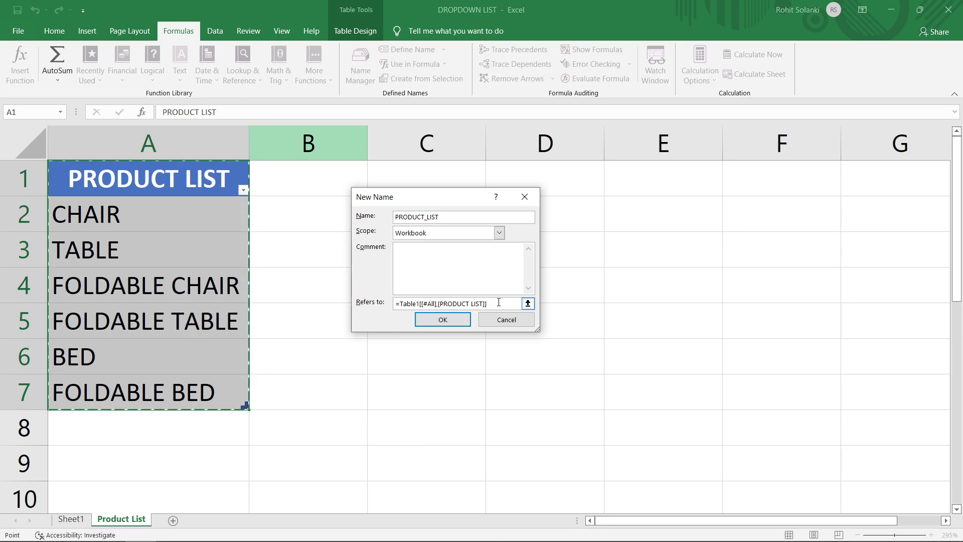
left_click_drag(499, 303, 395, 304)
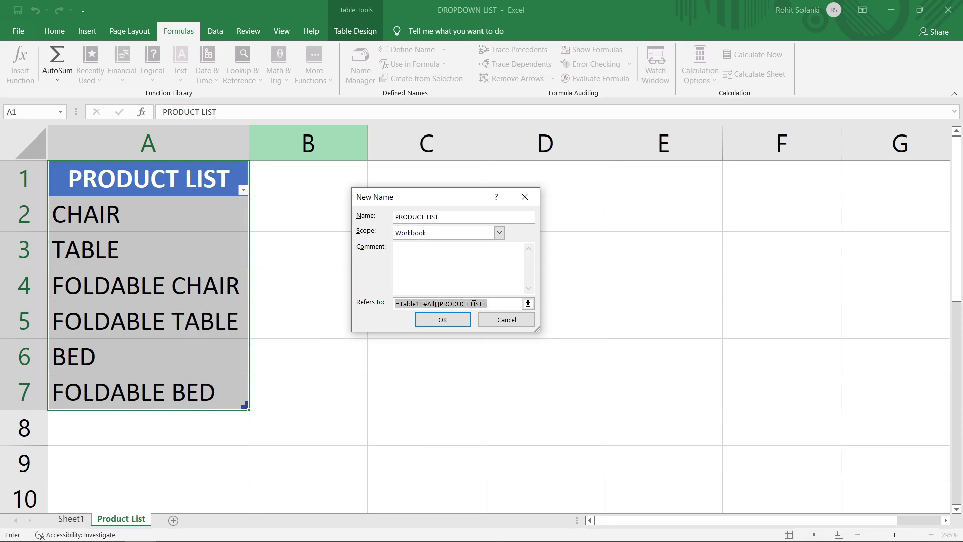
key("Delete")
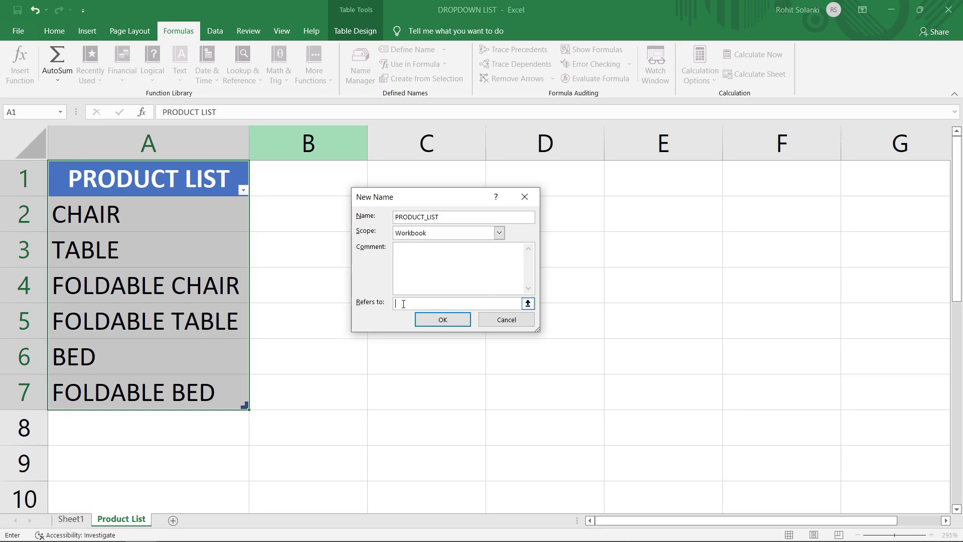
- Point PRODUCT_LIST at the table's PRODUCT LIST column (=Table1[PRODUCT LIST]) and return to Sheet1
left_click(181, 216)
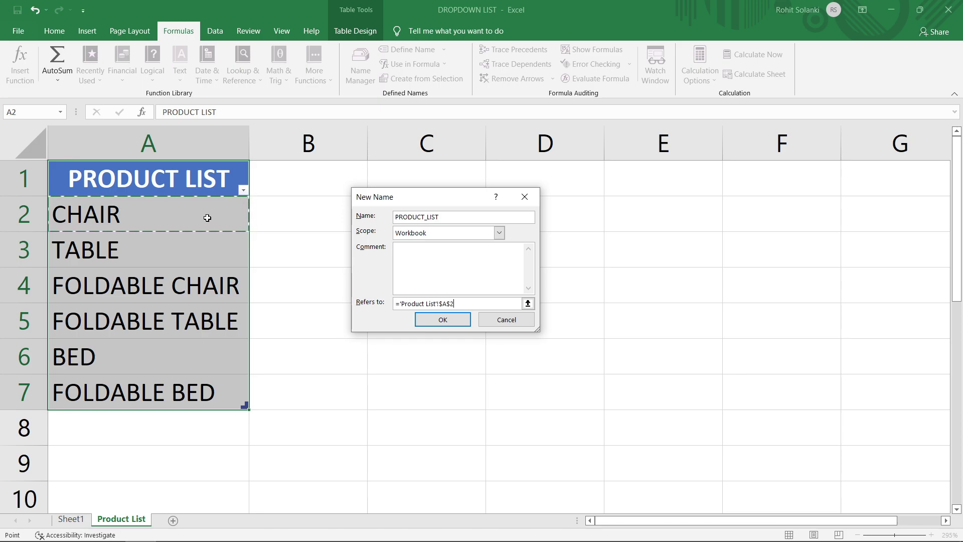
left_click_drag(210, 225, 195, 393)
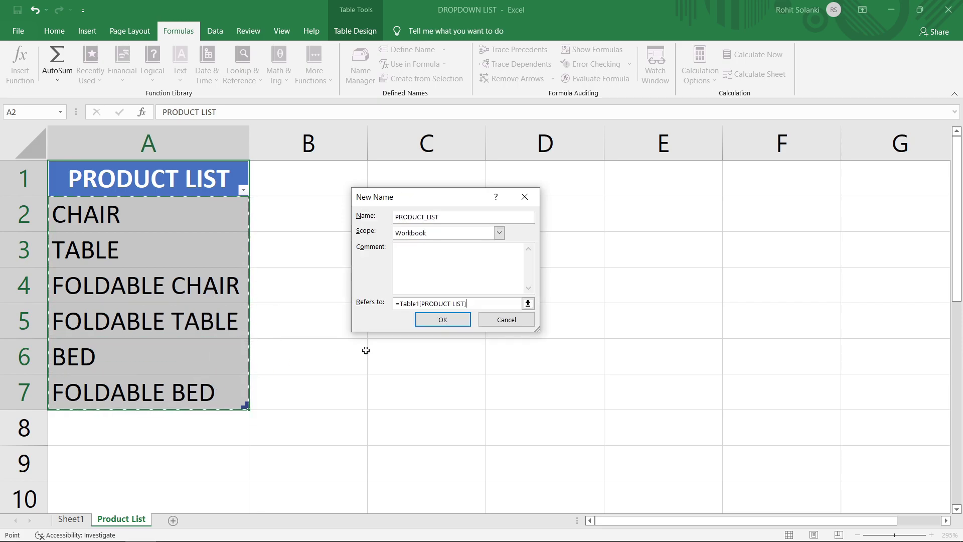
left_click(439, 320)
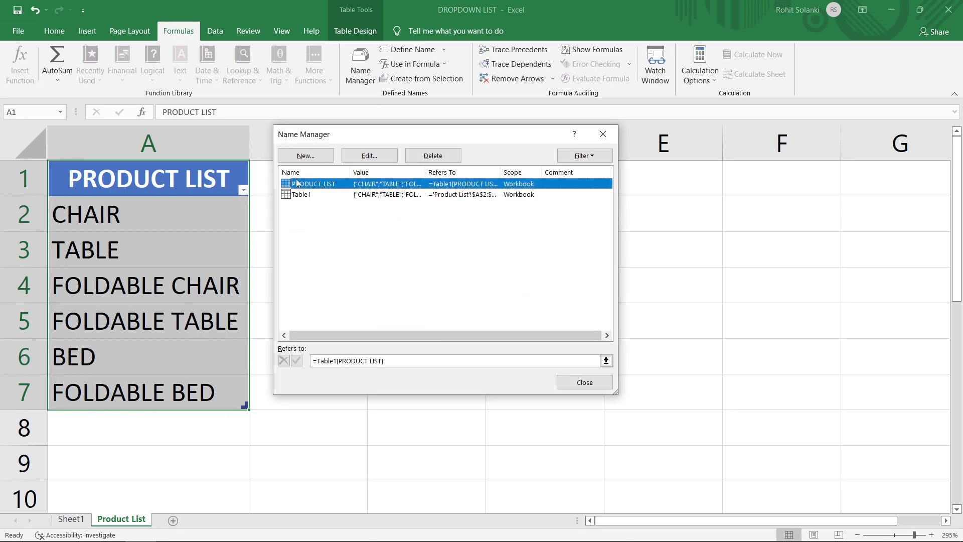
left_click(566, 383)
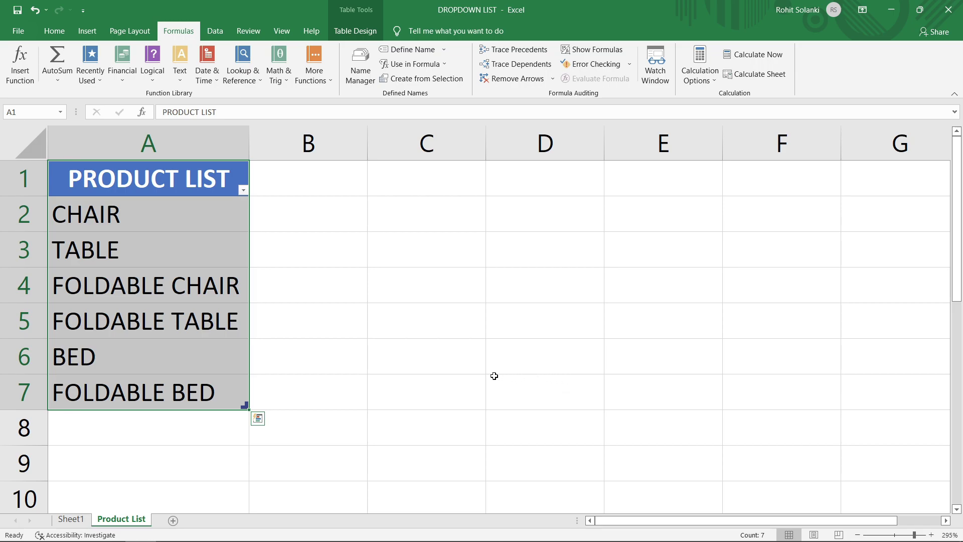
left_click(266, 360)
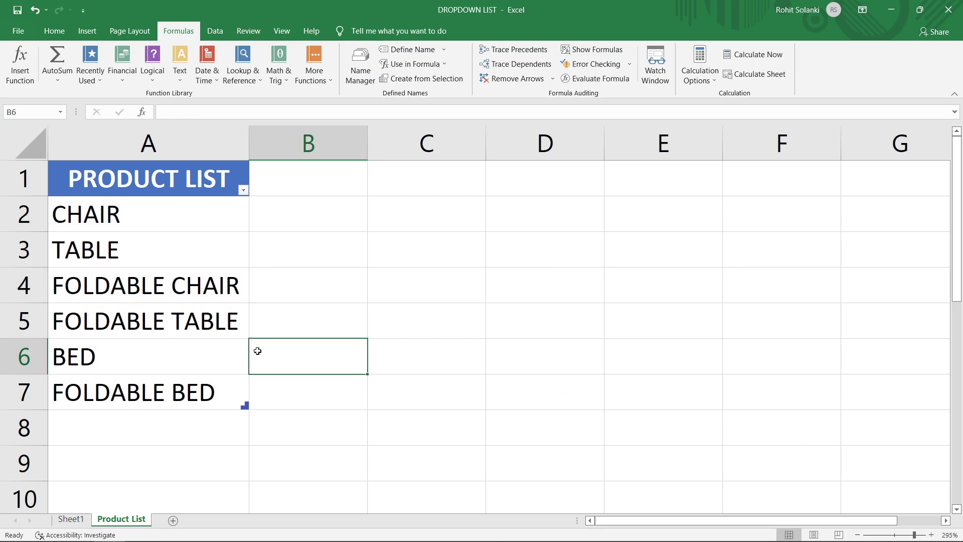
left_click(83, 521)
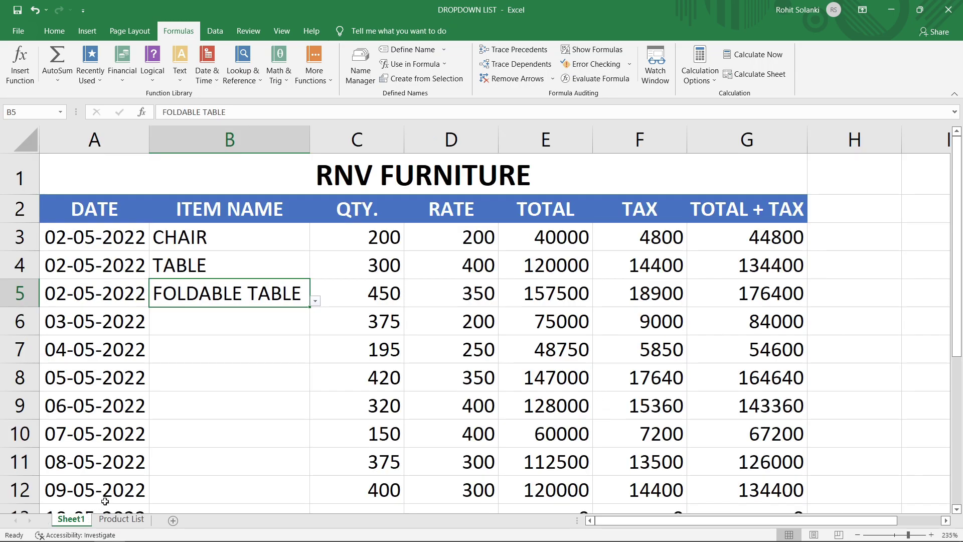
- In B5's Data Validation rule, keep List allowed and delete the old A2:A7 source
left_click(215, 31)
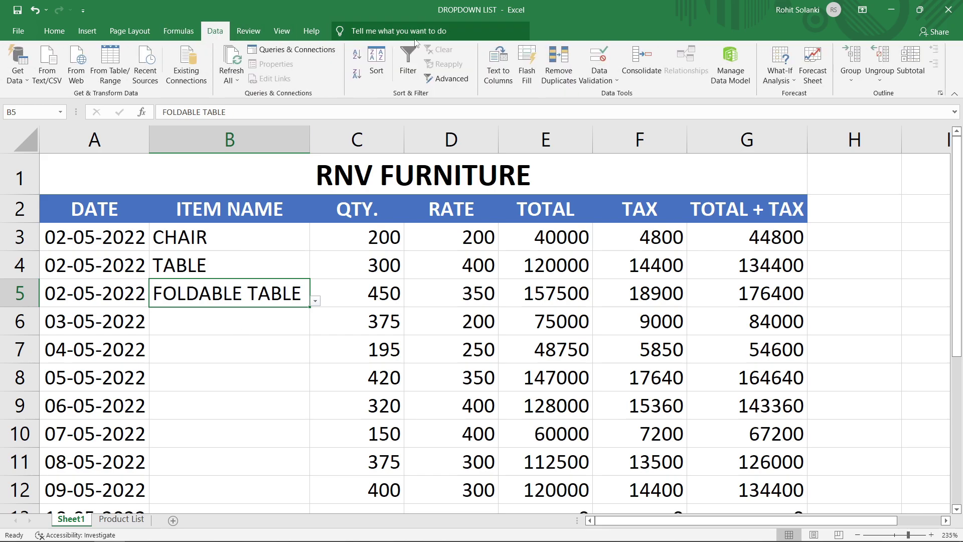
left_click(606, 66)
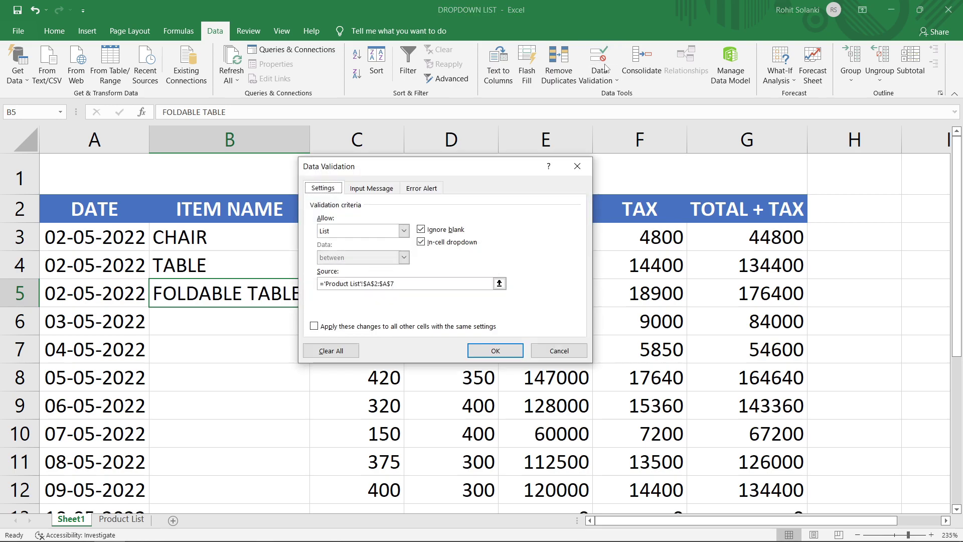
left_click(404, 231)
left_click(366, 270)
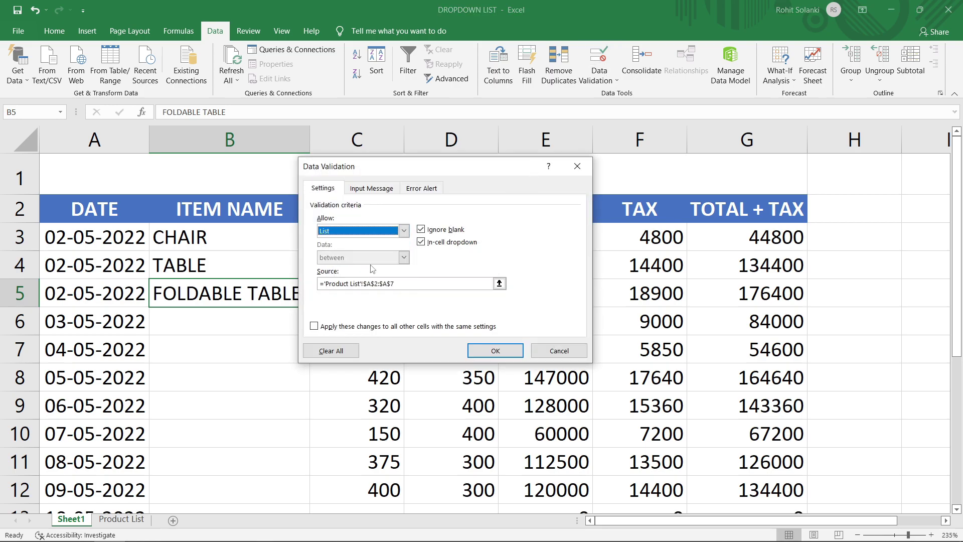
left_click(403, 283)
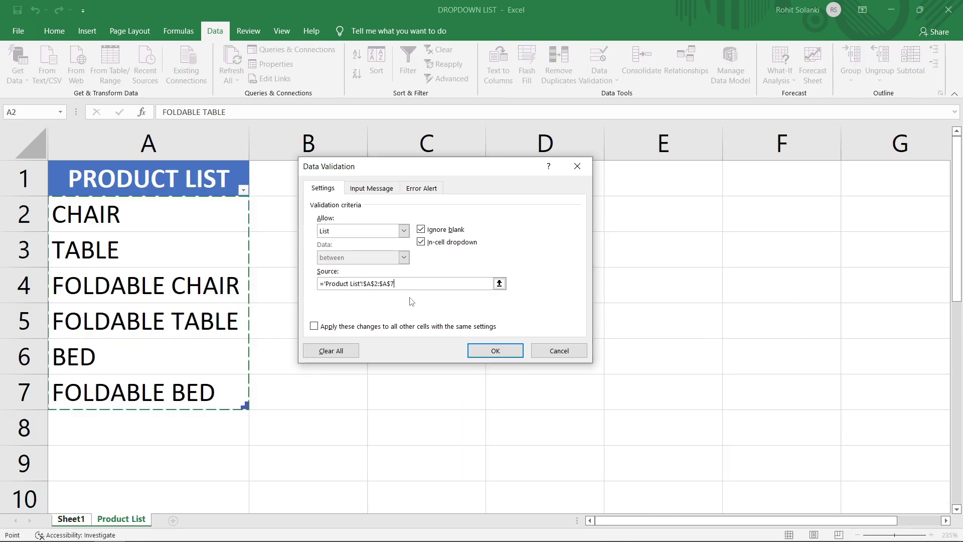
left_click_drag(404, 284, 313, 284)
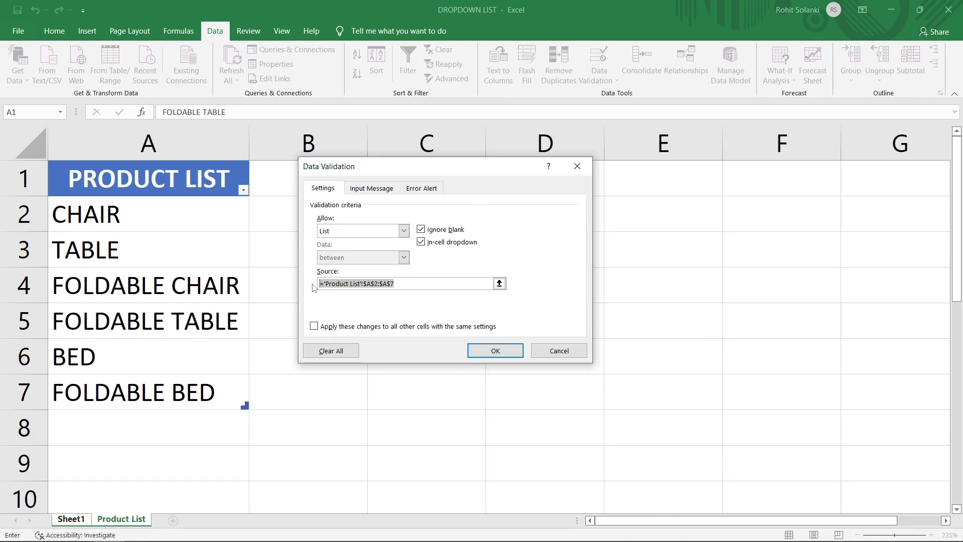
key("BackSpace")
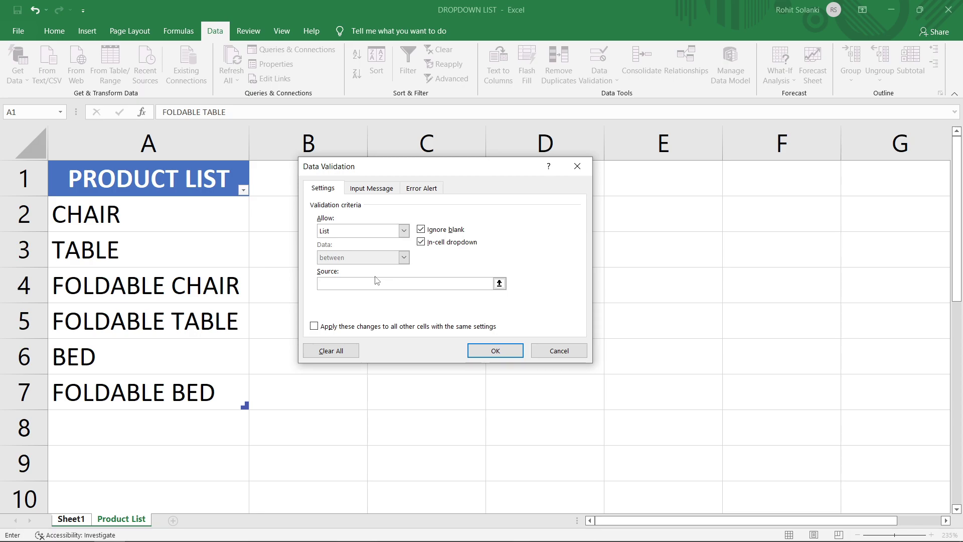
- Paste =PRODUCT_LIST as the list source and apply it to all cells with the same settings
key("F3")
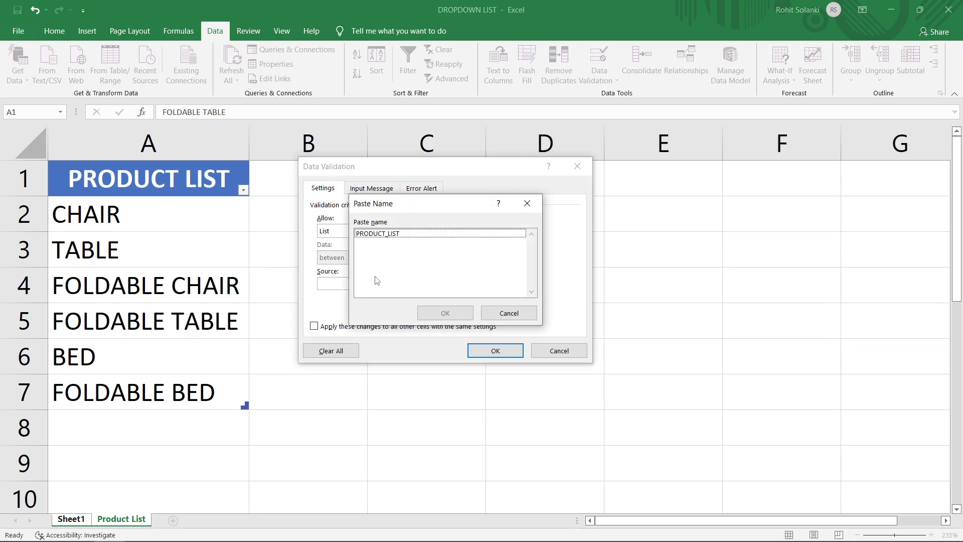
left_click(373, 235)
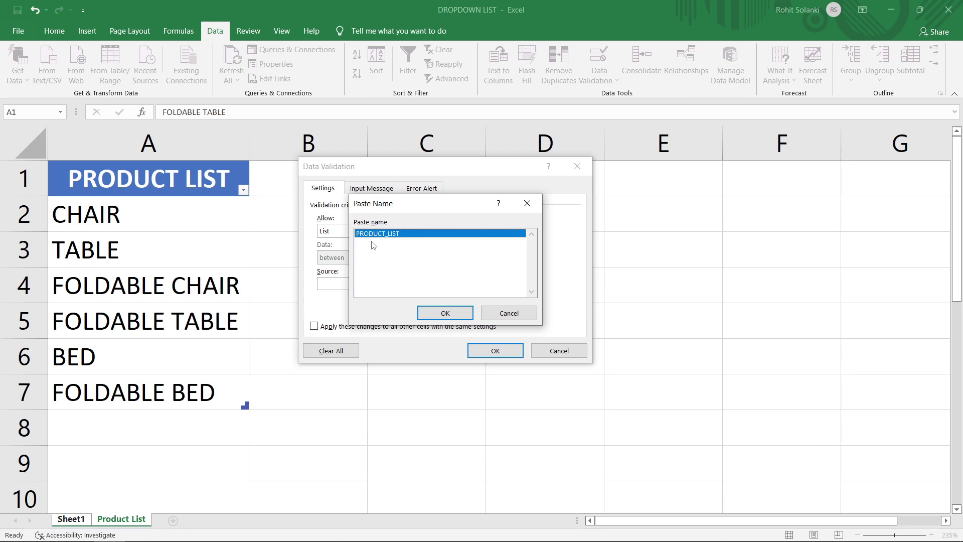
left_click(453, 313)
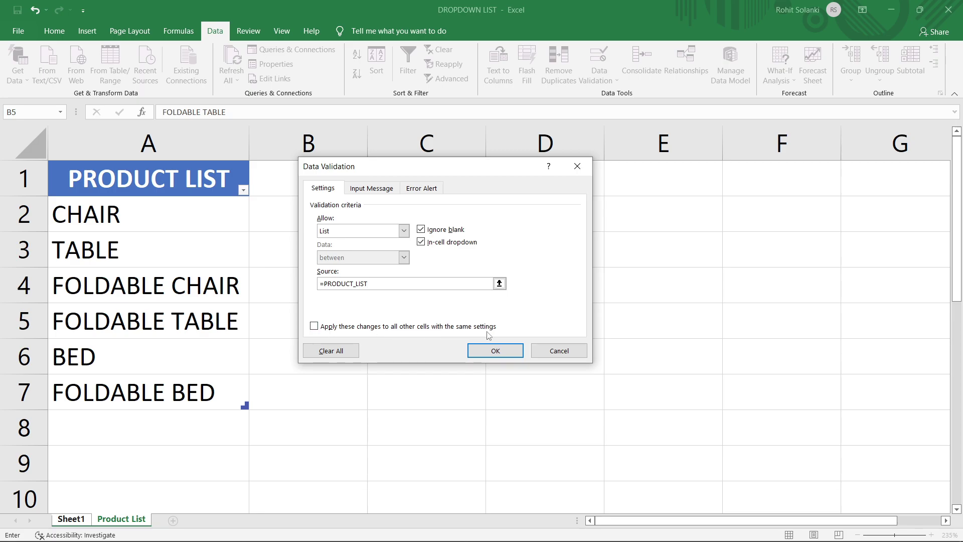
left_click(313, 327)
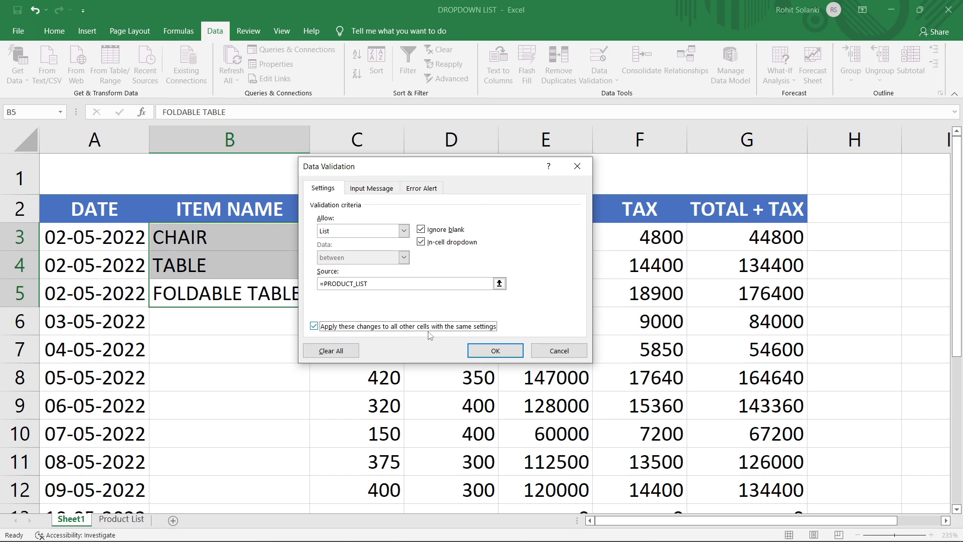
left_click(489, 352)
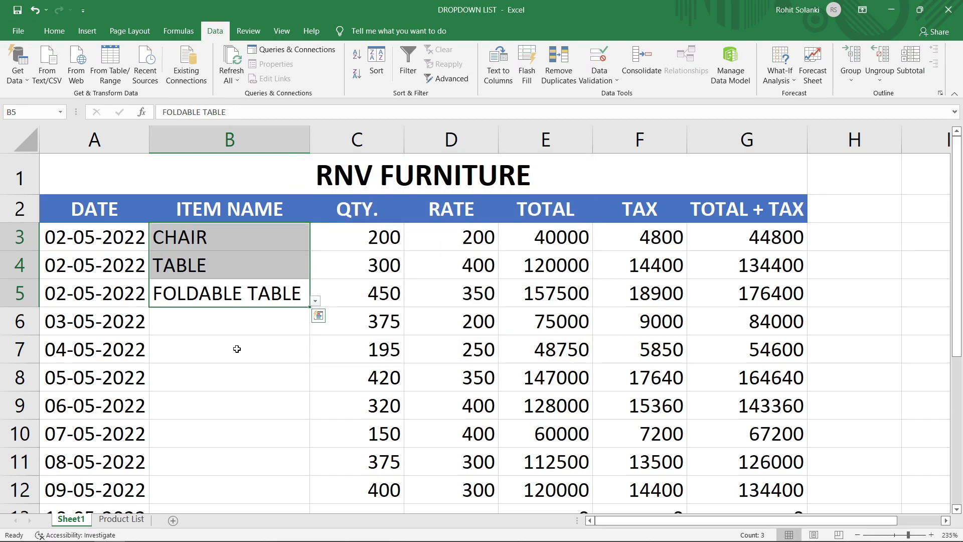
- Open B5's dropdown to confirm it still lists the same six products, leaving FOLDABLE TABLE selected
left_click(227, 297)
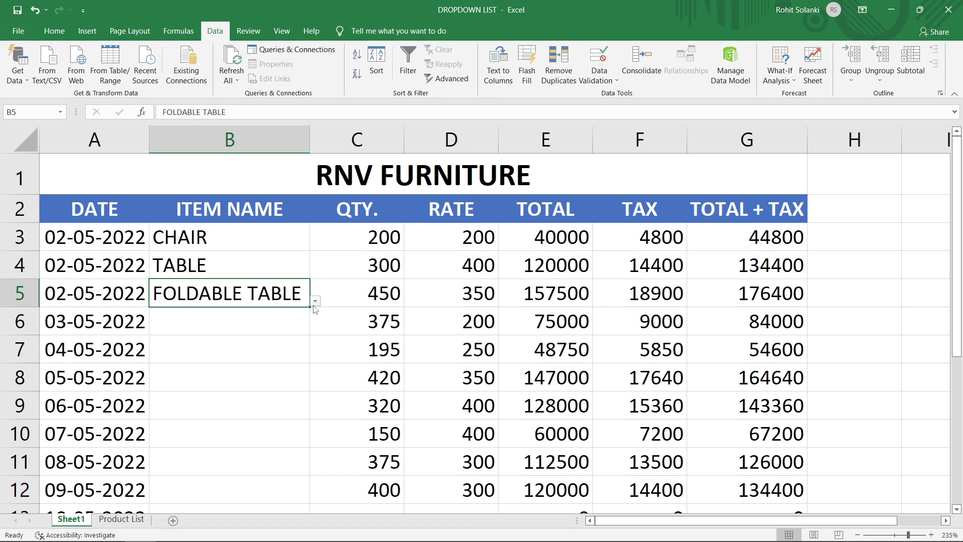
left_click(316, 302)
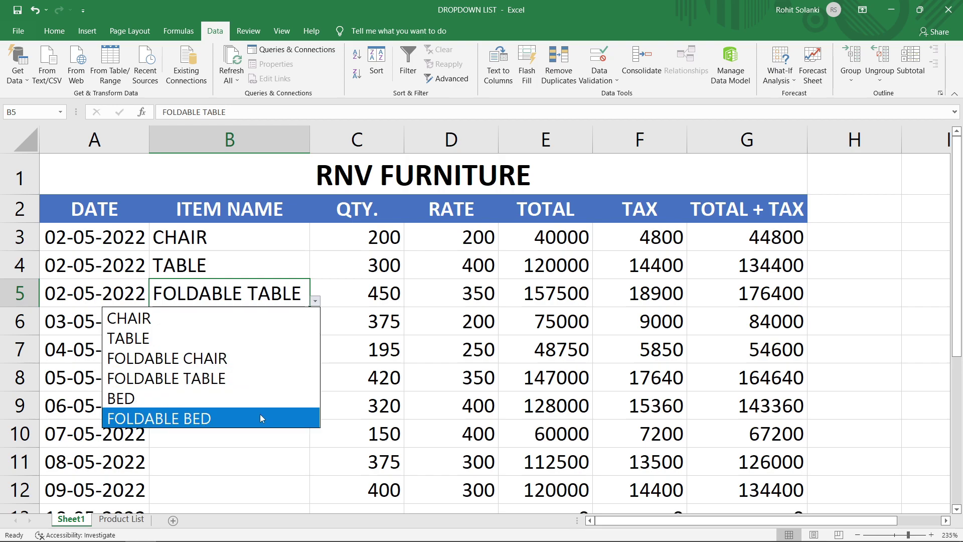
left_click(314, 303)
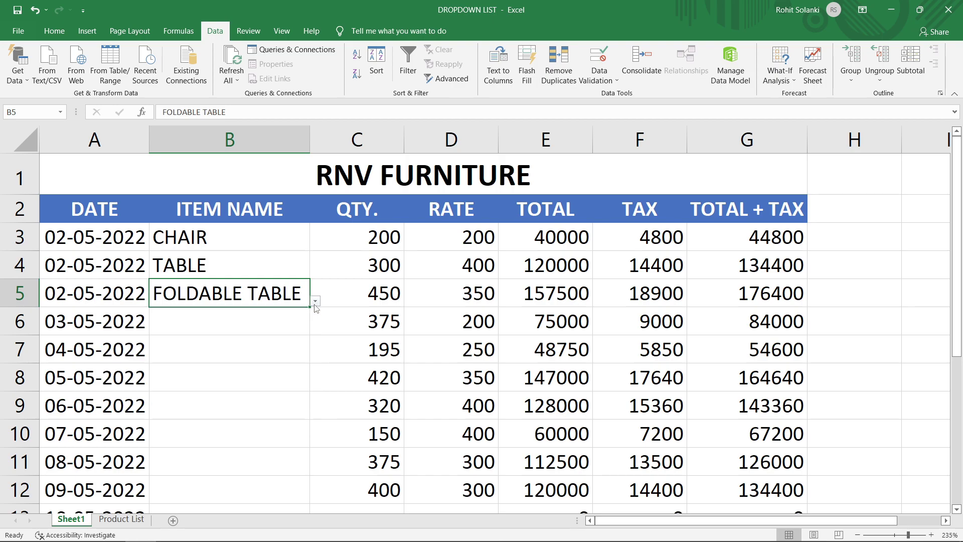
- Add QUEEN SIZE BED and KING SIZE BED in A8:A9 of the product table, then return to Sheet1
left_click(136, 520)
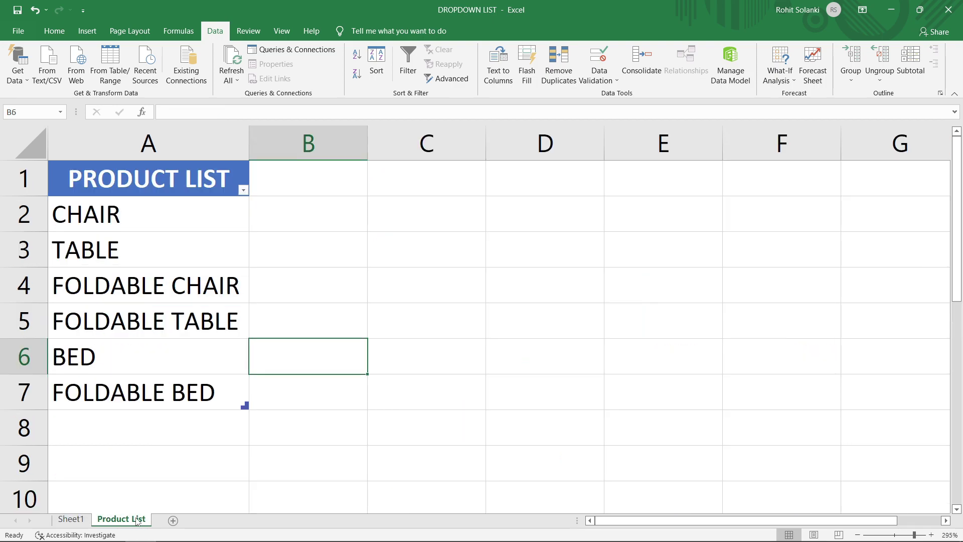
left_click(182, 416)
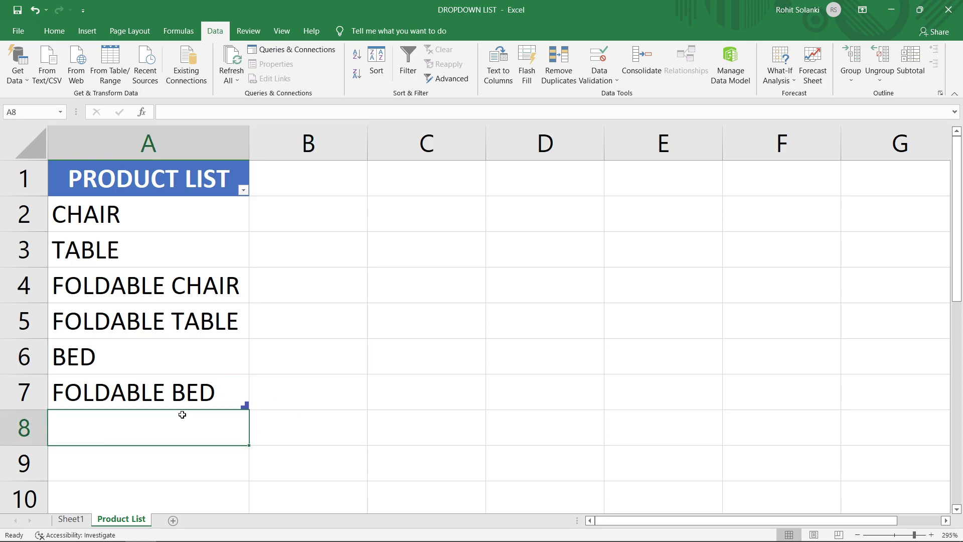
type("QUEEN SIZE BED")
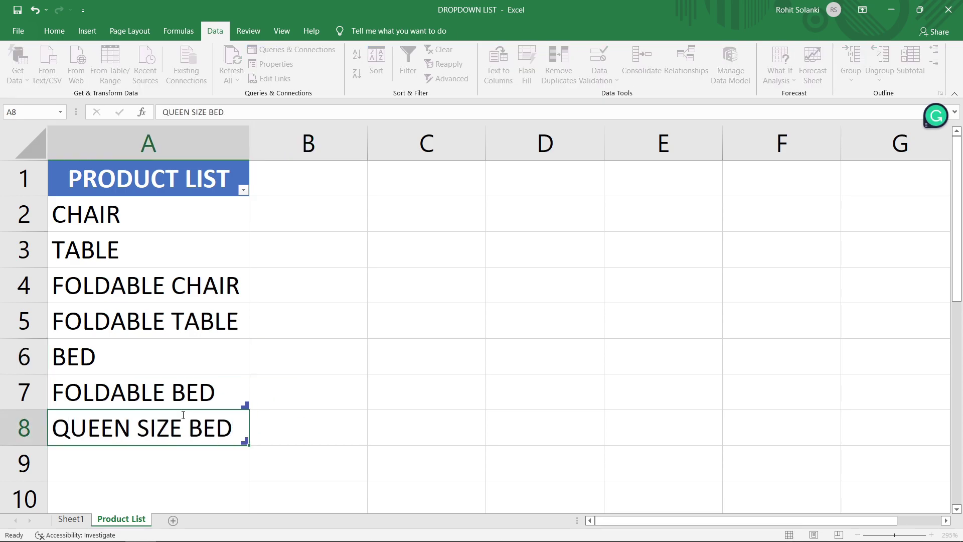
key("Return")
type("KING SIZE BE")
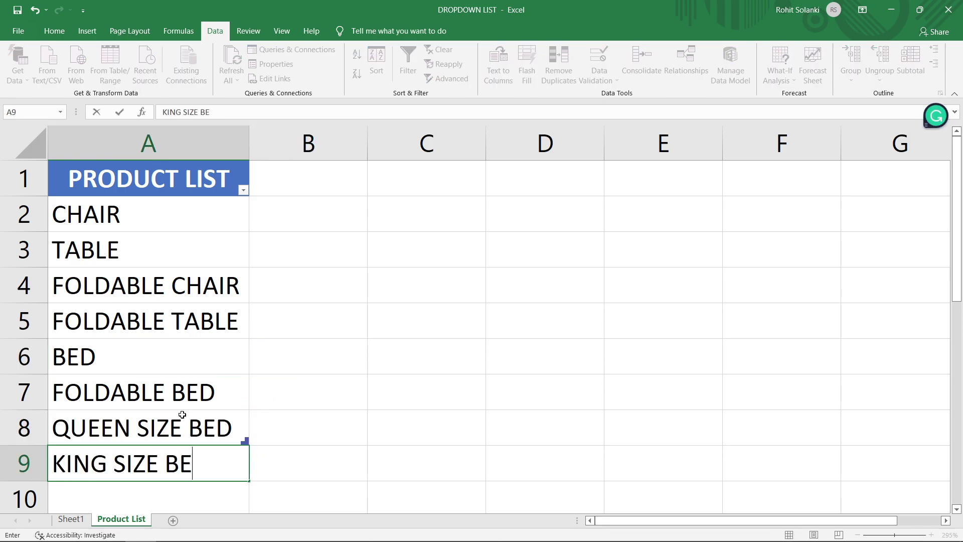
type("D")
key("Return")
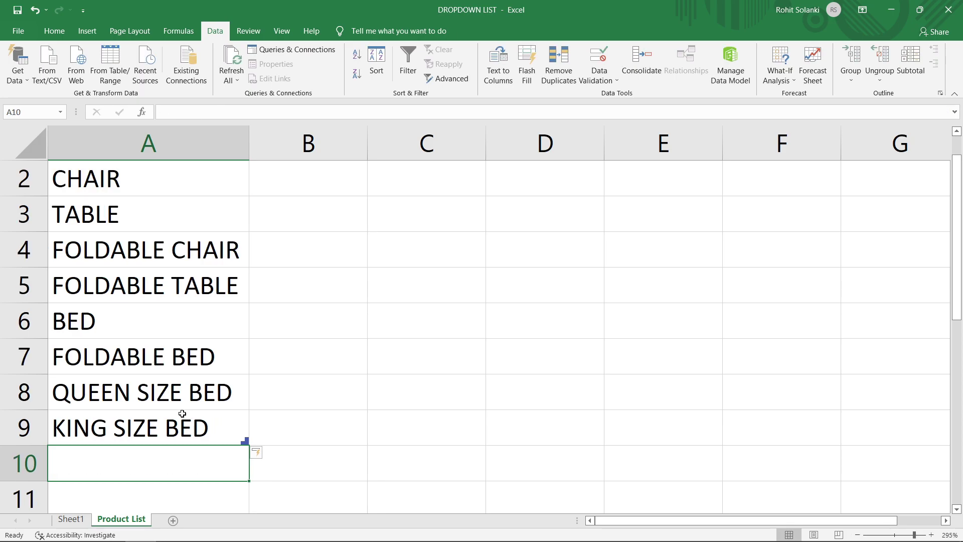
left_click(75, 521)
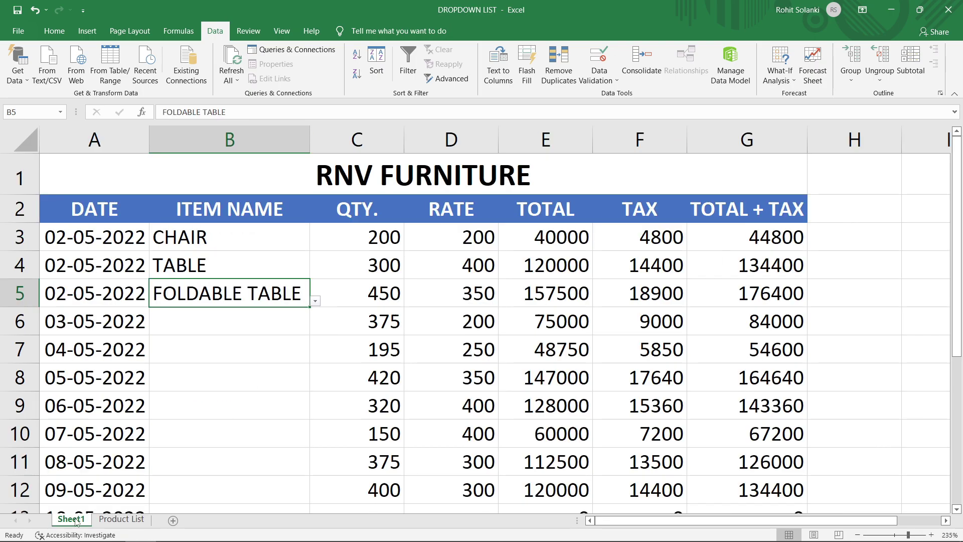
left_click(316, 302)
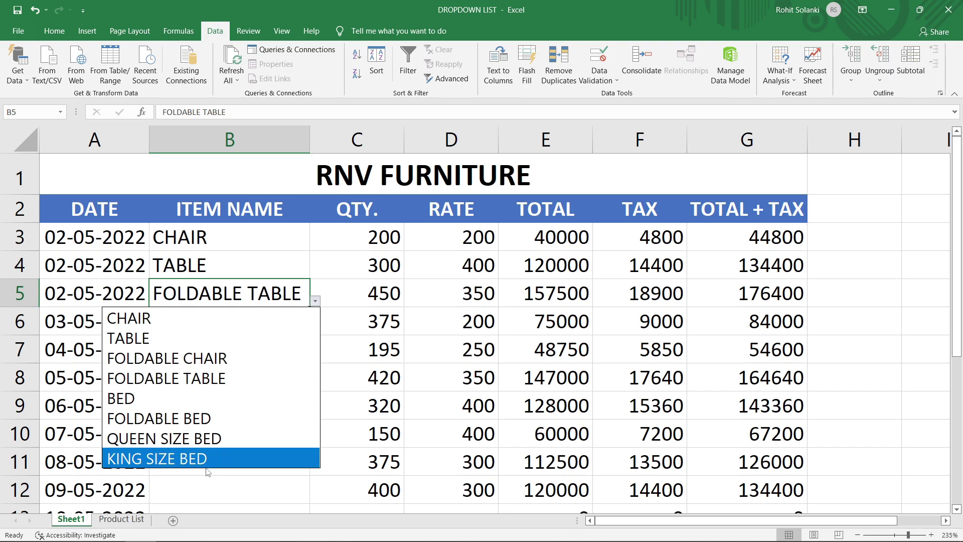
left_click(265, 275)
left_click(273, 270)
left_click(316, 274)
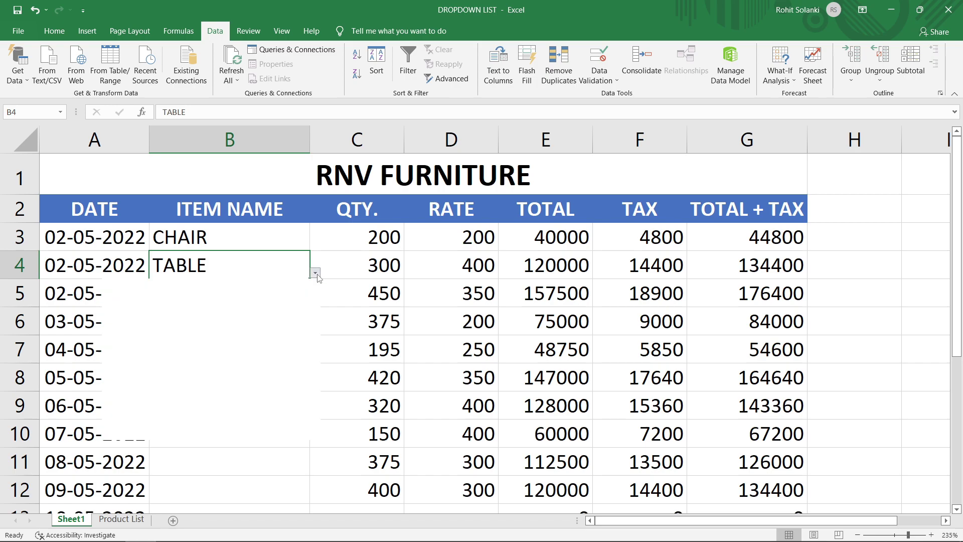